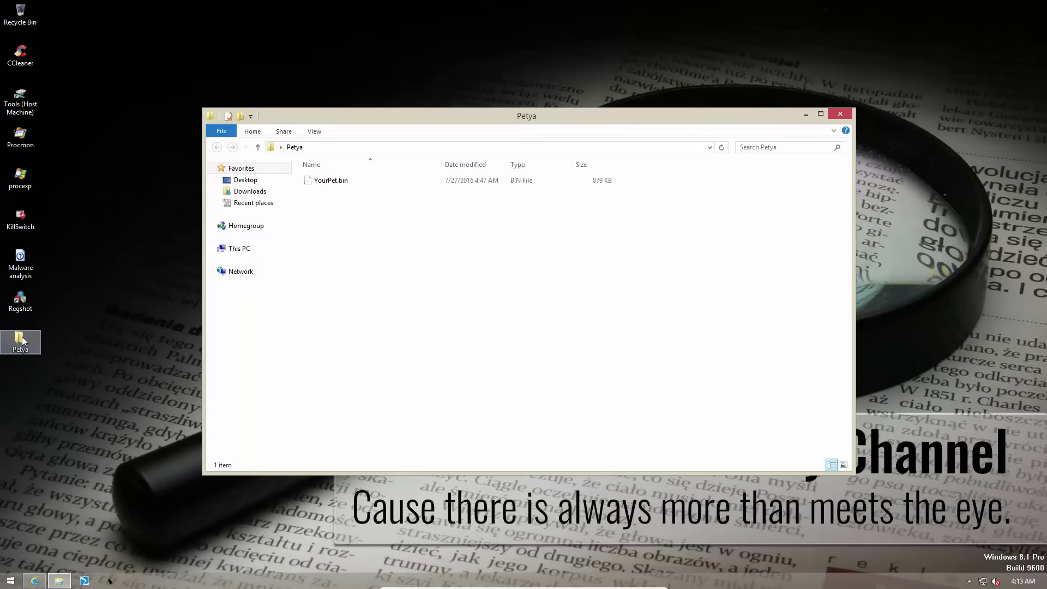
Rename YourPet.bin to YourPet.exe, accepting the extension-change warning
click(349, 185)
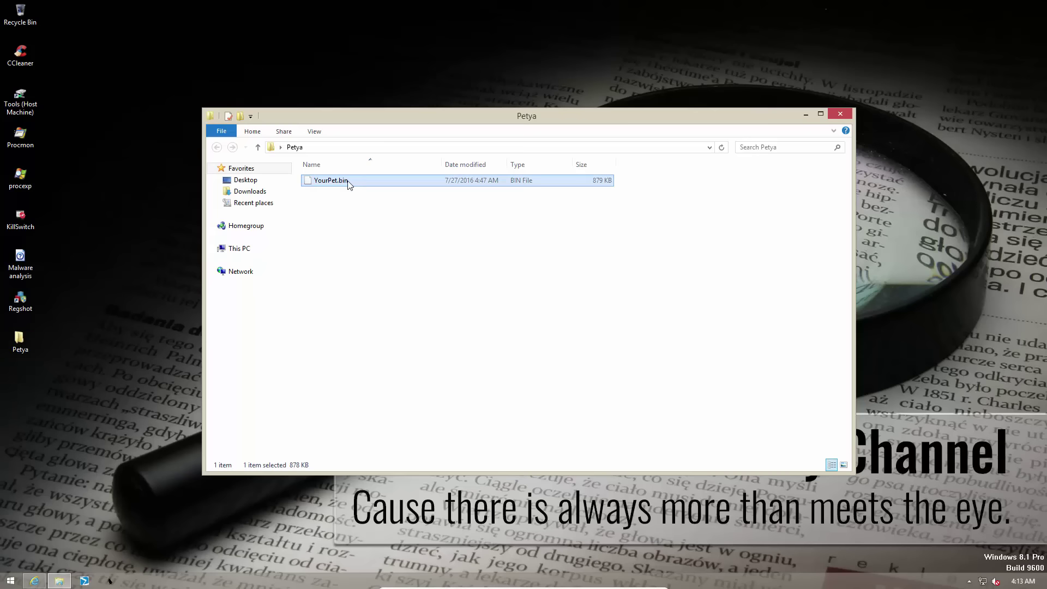
click(349, 183)
click(351, 180)
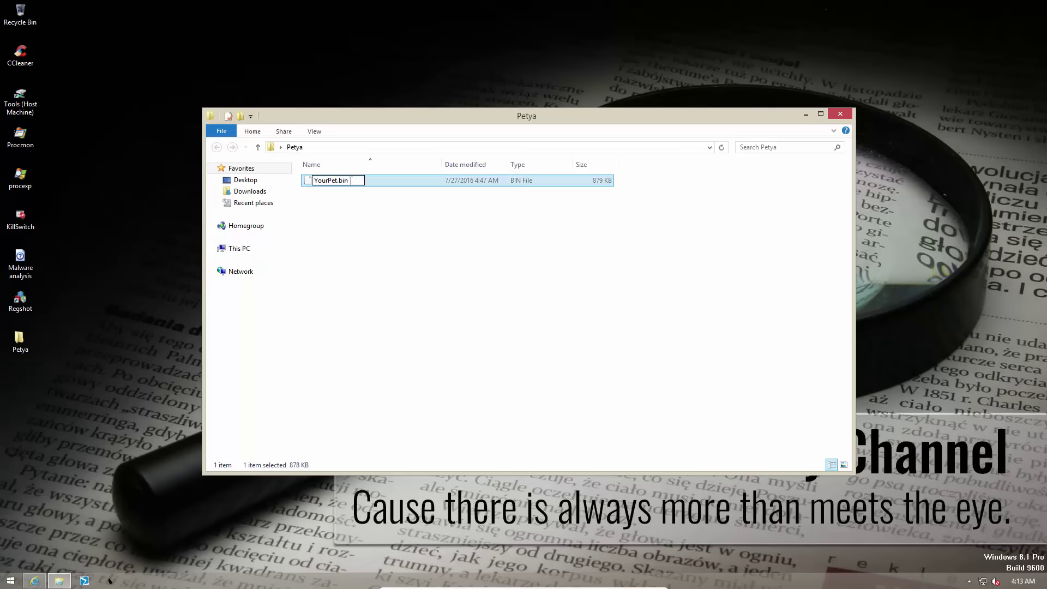
key(BackSpace)
key(BackSpace)
key(BackSpace)
text(exe)
key(Return)
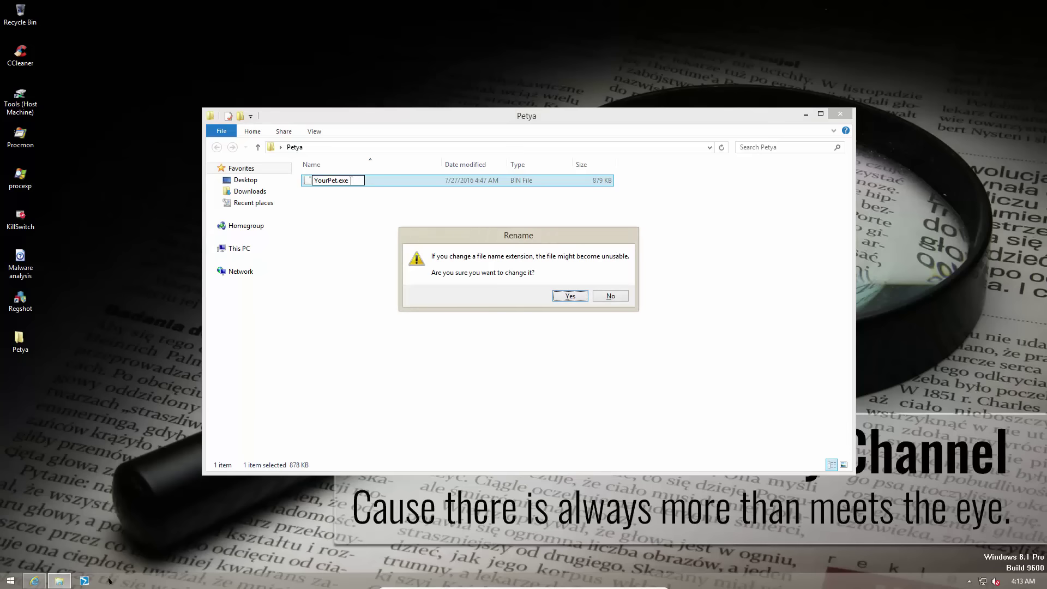
key(Return)
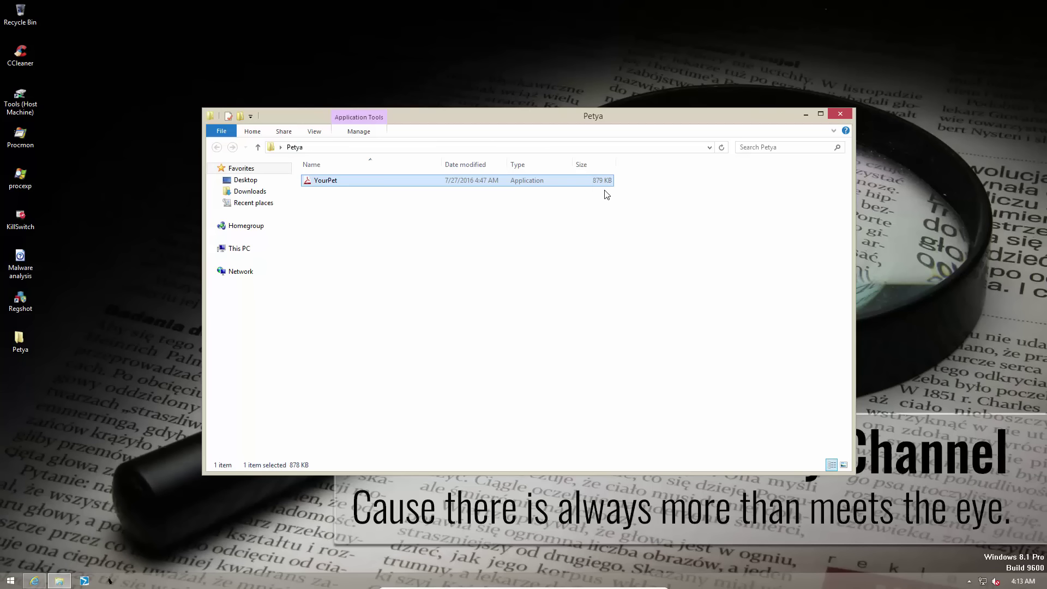
Launch MD5_and_SHA_Checksum_Utility from Malware analysis\Static, then bring the Petya folder window back
click(433, 256)
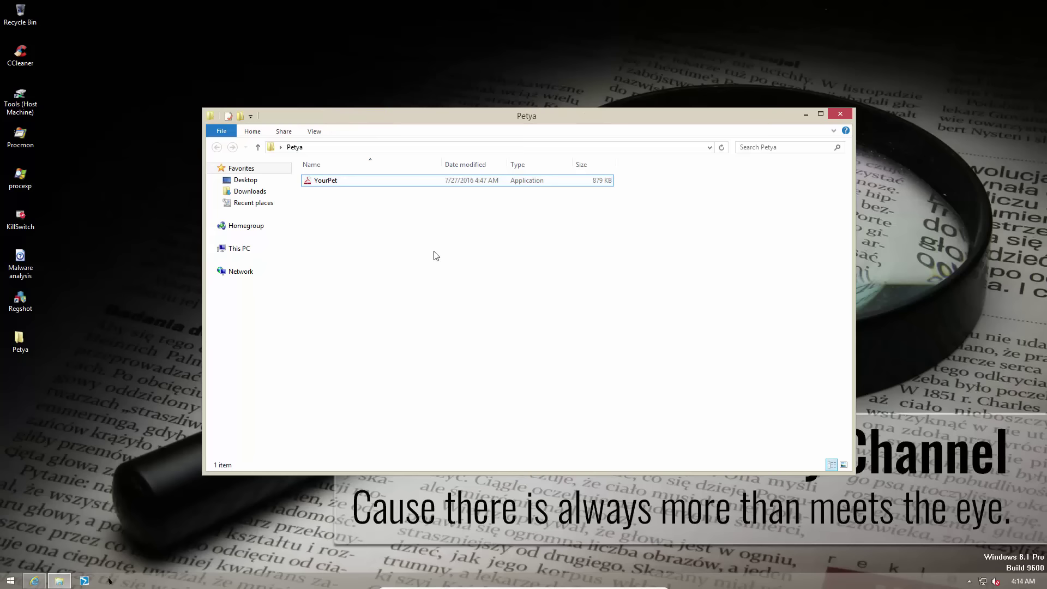
click(29, 273)
double_click(29, 274)
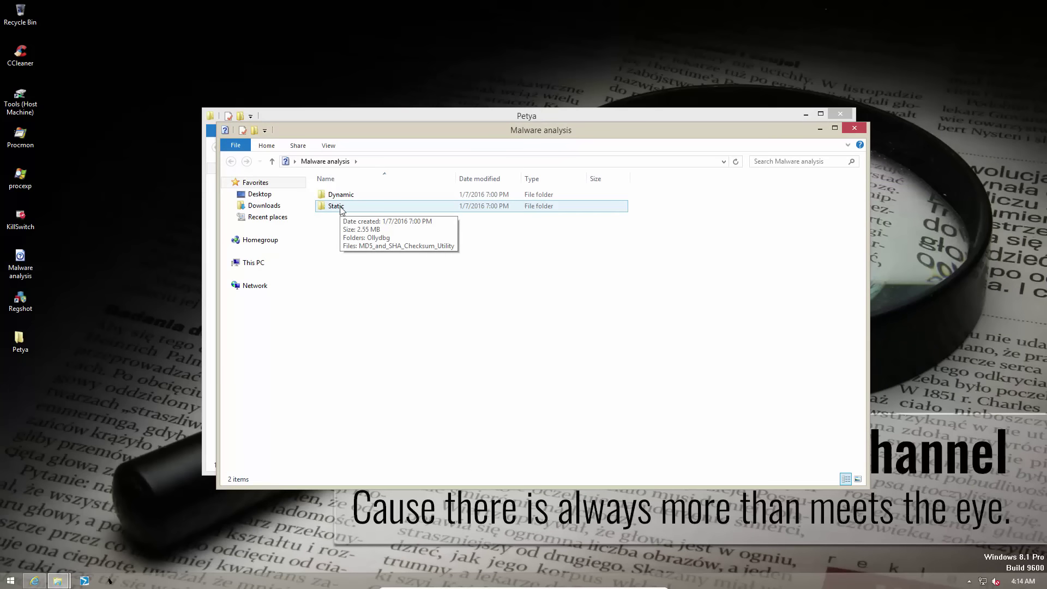
double_click(338, 206)
double_click(339, 206)
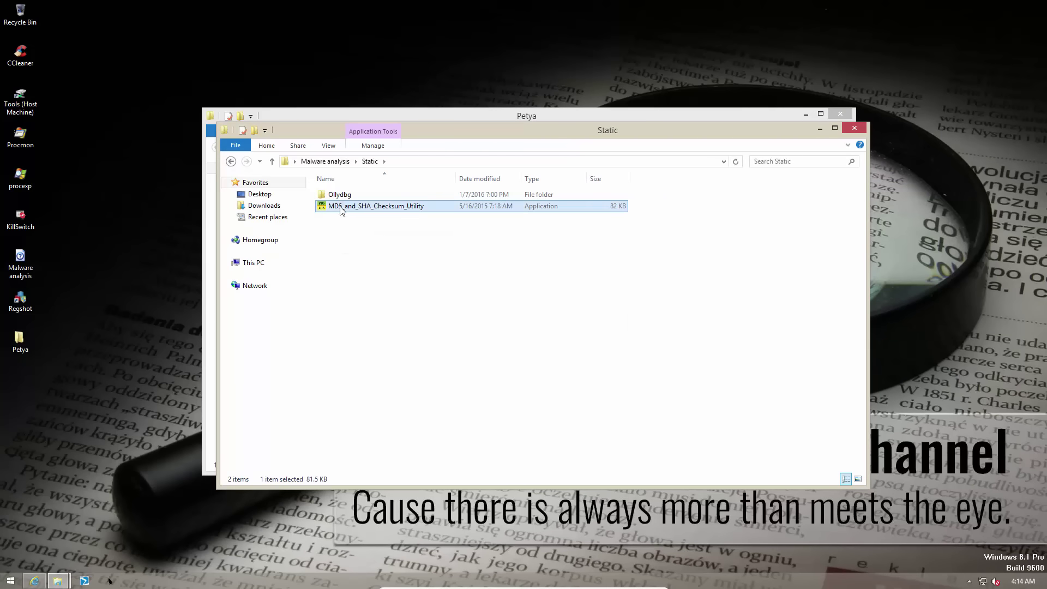
click(433, 127)
click(433, 117)
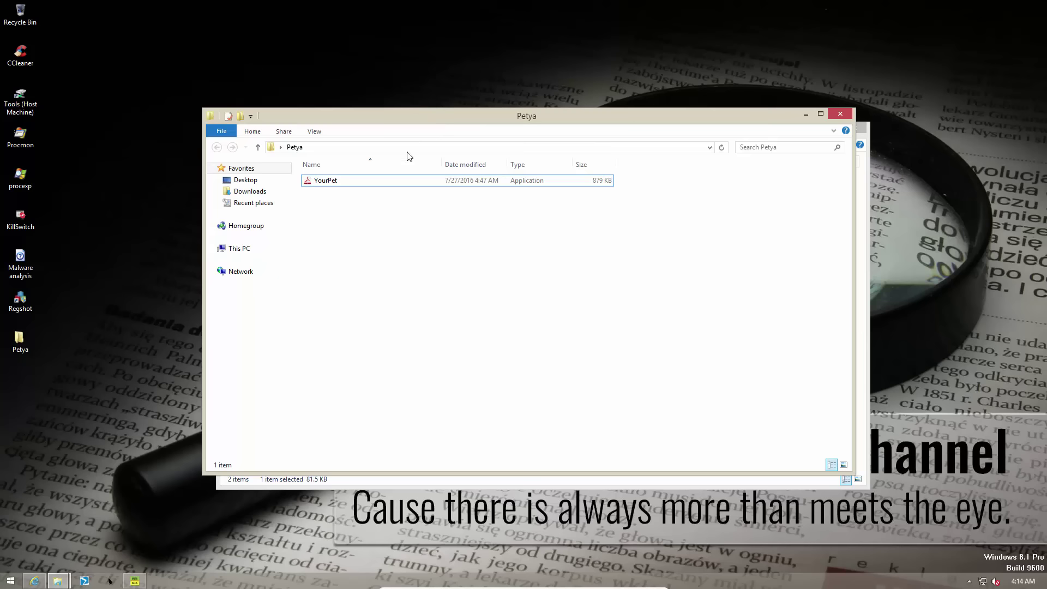
Load YourPet into the checksum utility, copy its MD5 hash, and bring up VirusTotal
click(311, 183)
drag(312, 184, 447, 318)
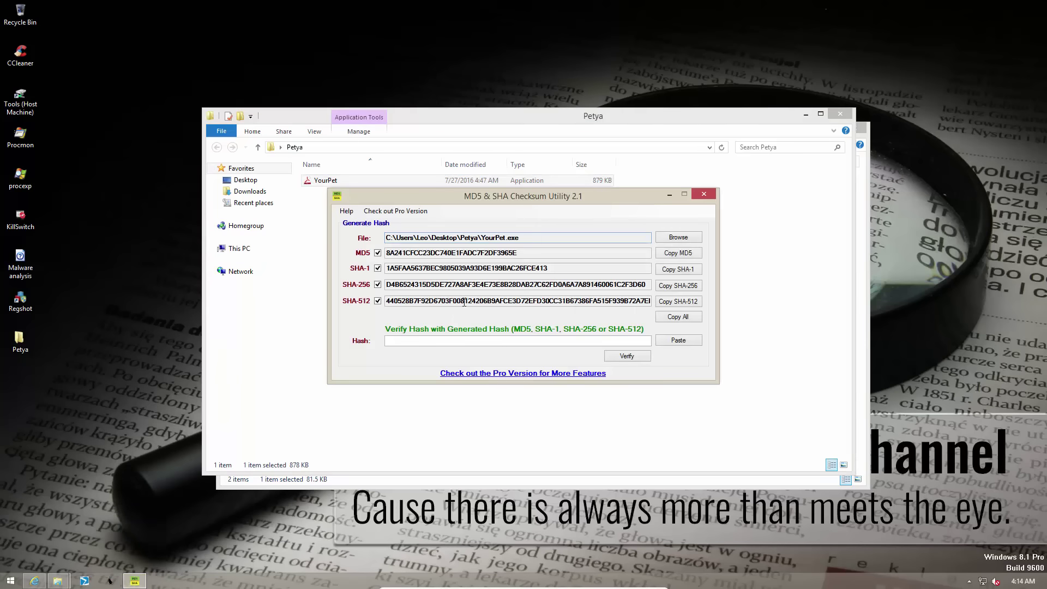
click(677, 253)
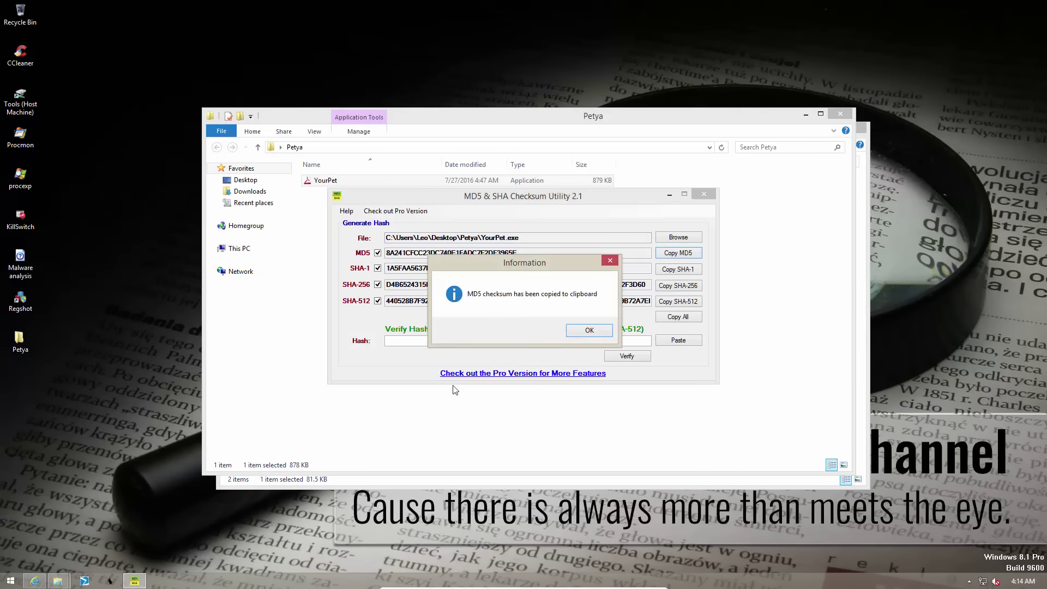
click(594, 327)
click(85, 581)
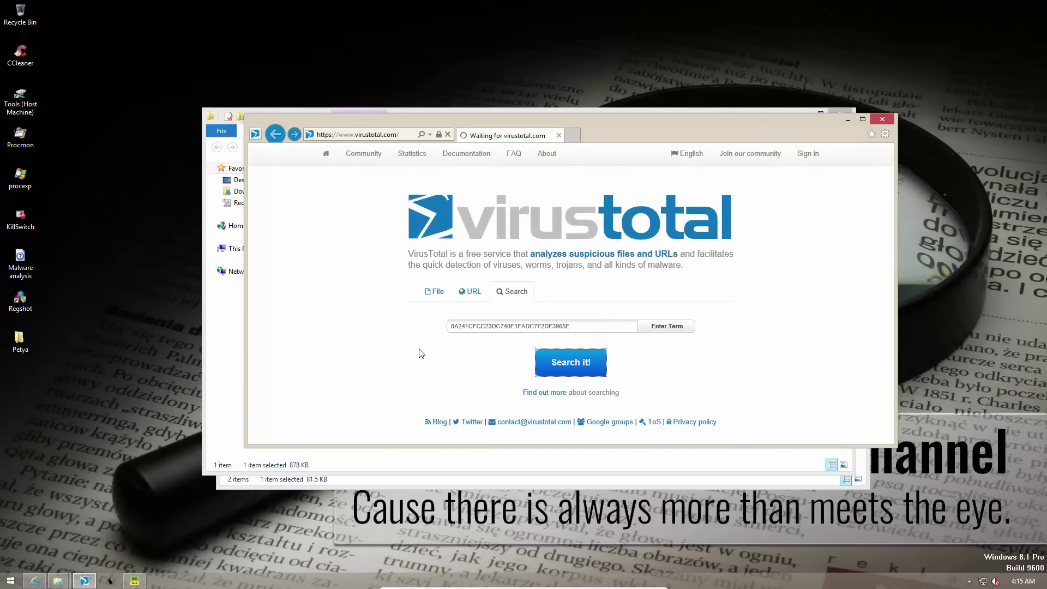
Scroll the VirusTotal results, highlighting the Petya and Mikhail names from ESET-NOD32, Kaspersky and Malwarebytes
scroll(412, 351, down, 3)
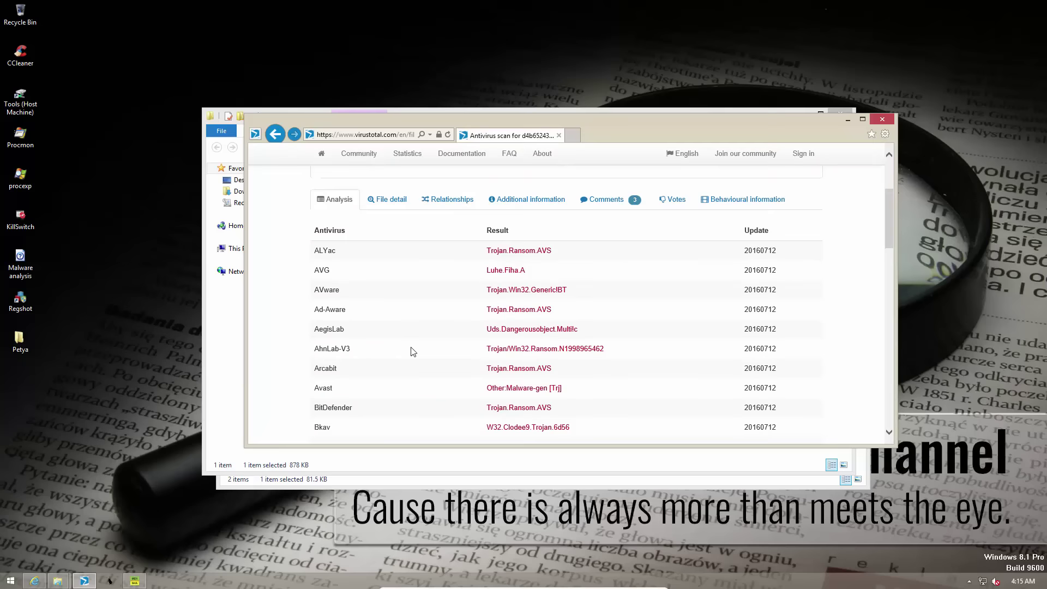
scroll(413, 351, up, 2)
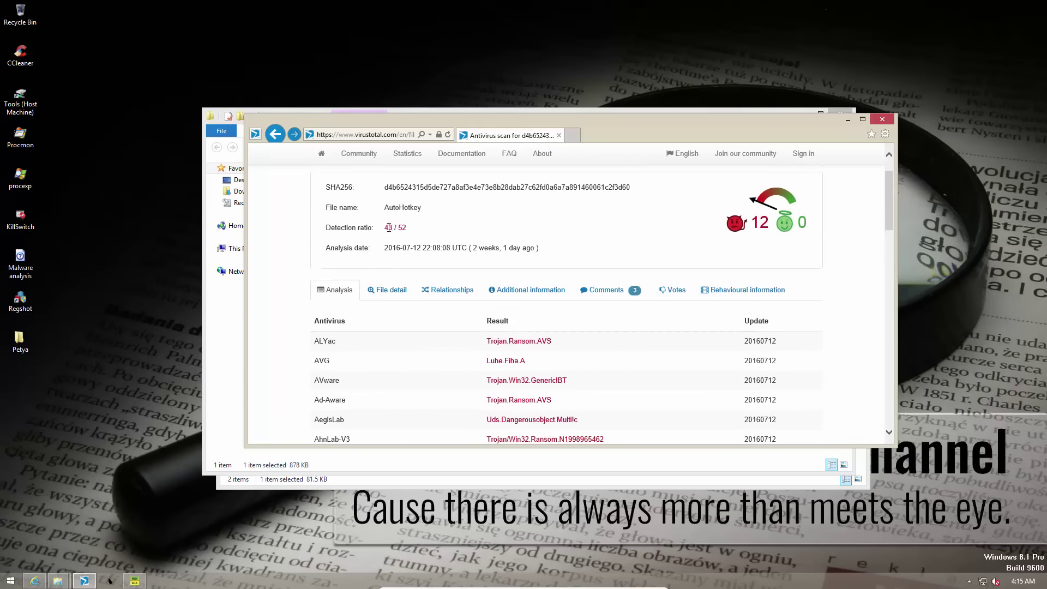
scroll(406, 229, down, 3)
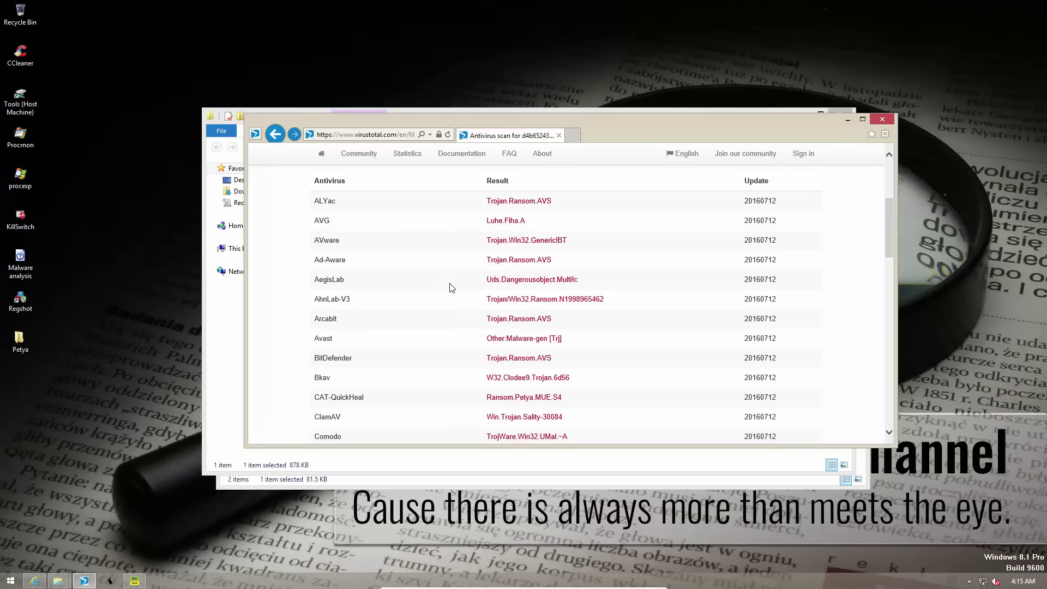
scroll(451, 287, down, 3)
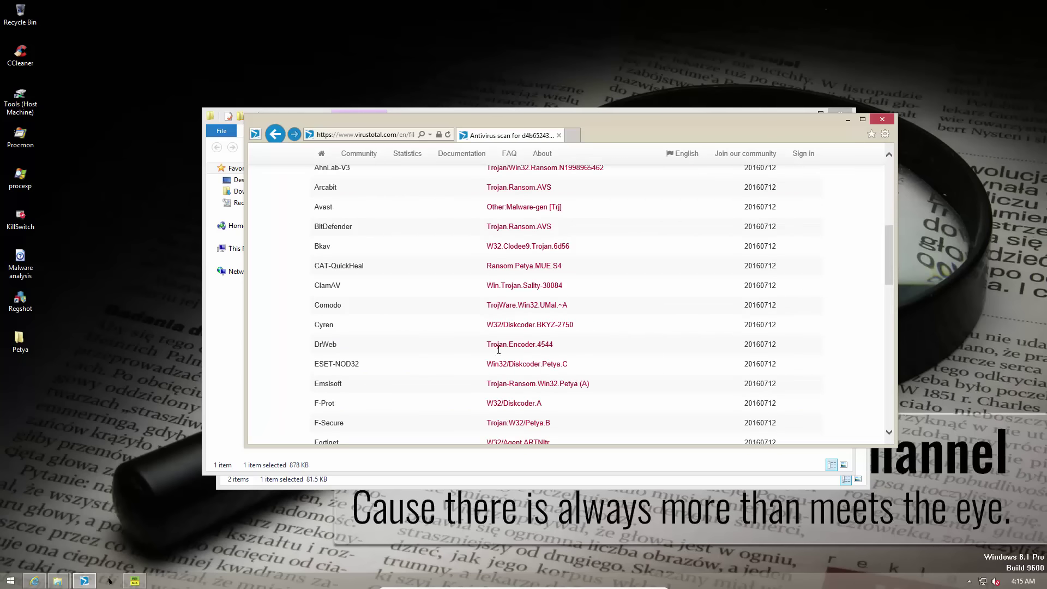
drag(542, 364, 559, 365)
scroll(556, 366, down, 2)
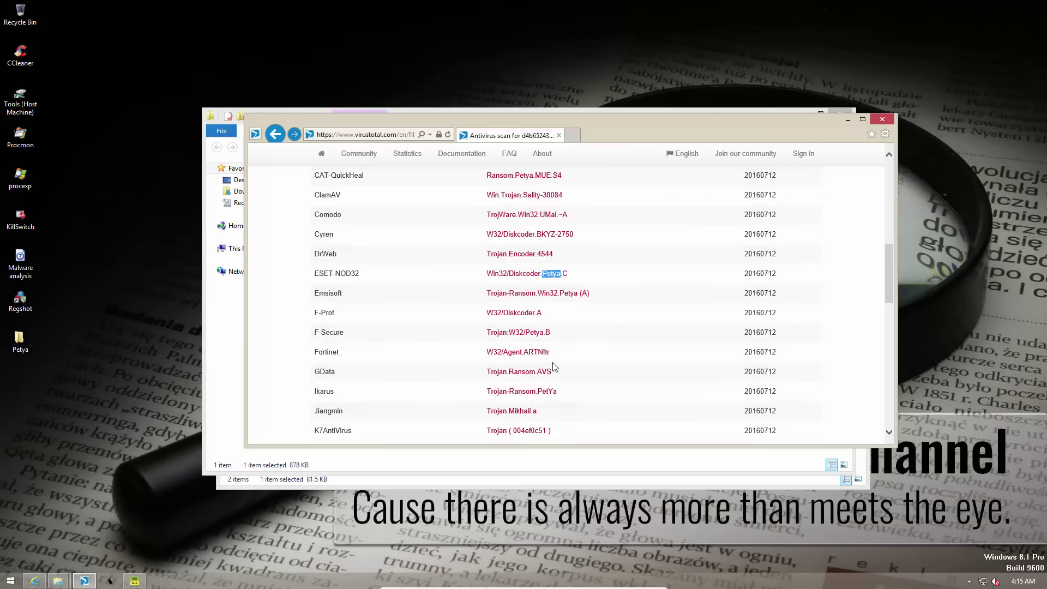
scroll(553, 366, down, 4)
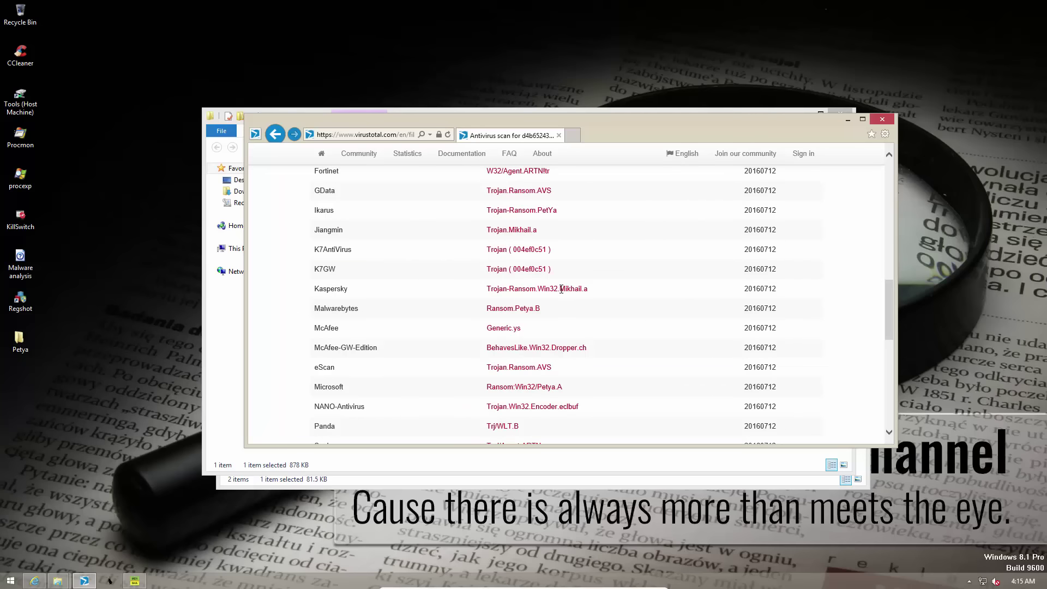
drag(561, 289, 585, 289)
click(539, 320)
scroll(538, 320, down, 1)
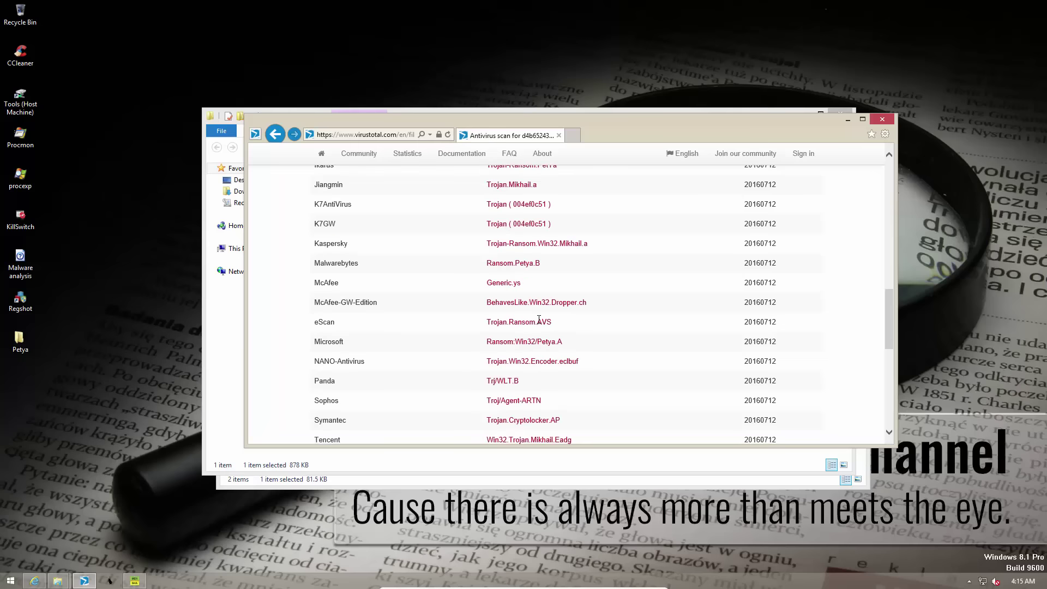
double_click(524, 263)
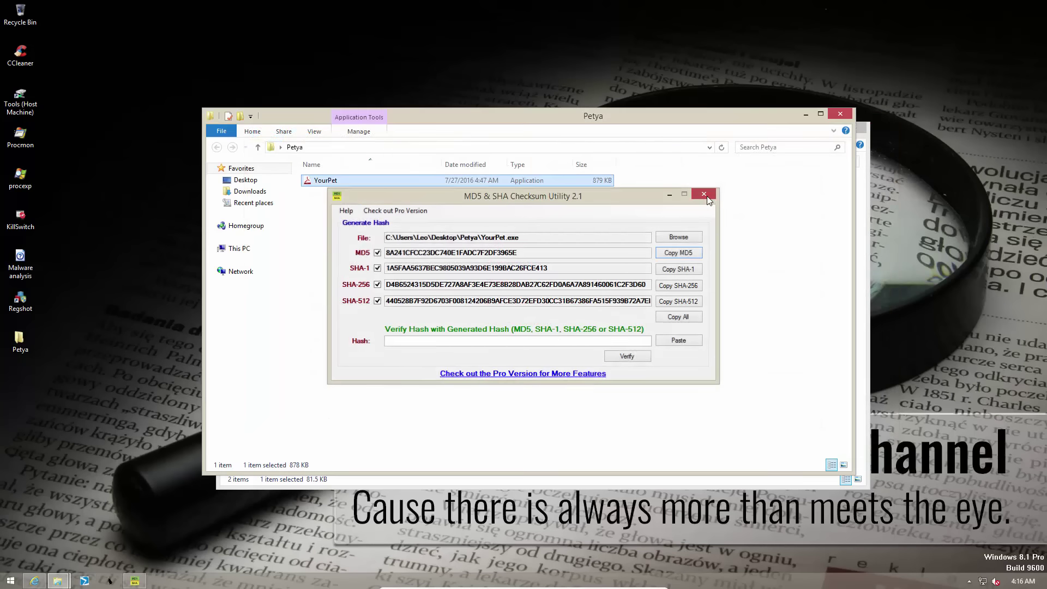
Close the checksum utility and launch YourPet.exe from the Petya folder
click(704, 195)
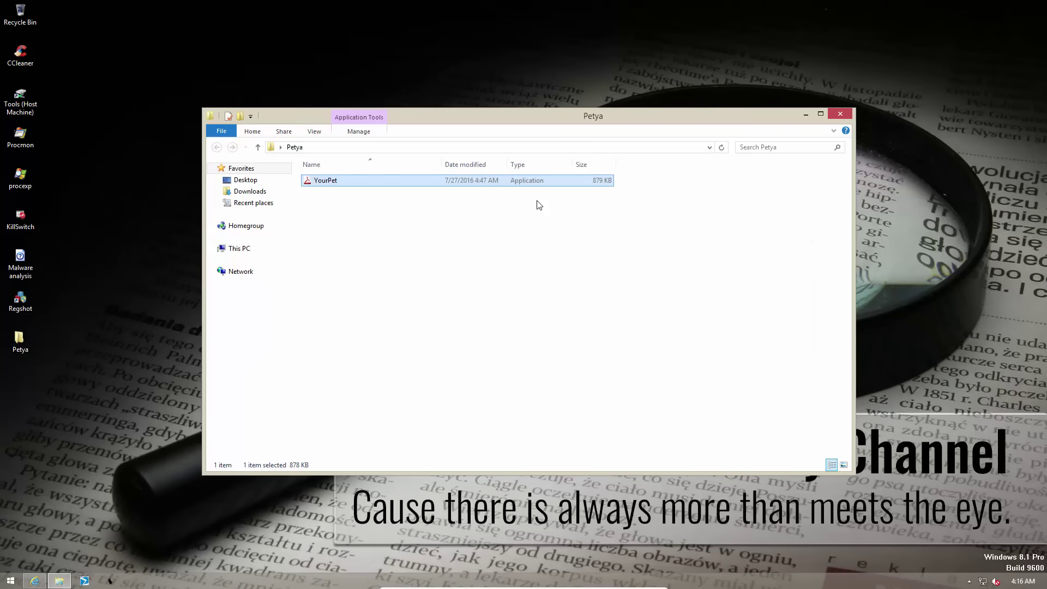
click(539, 205)
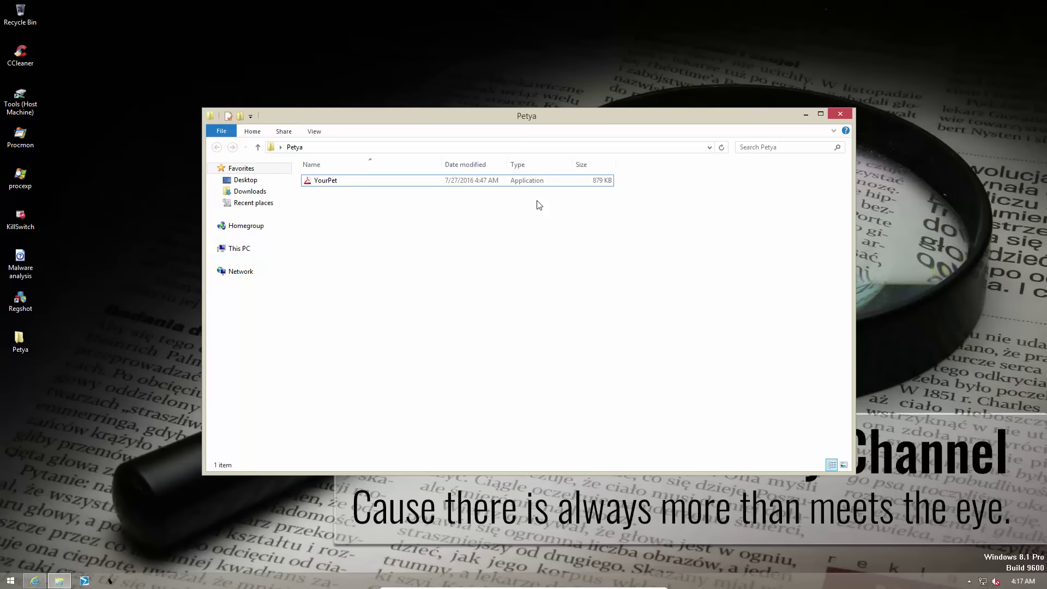
double_click(536, 181)
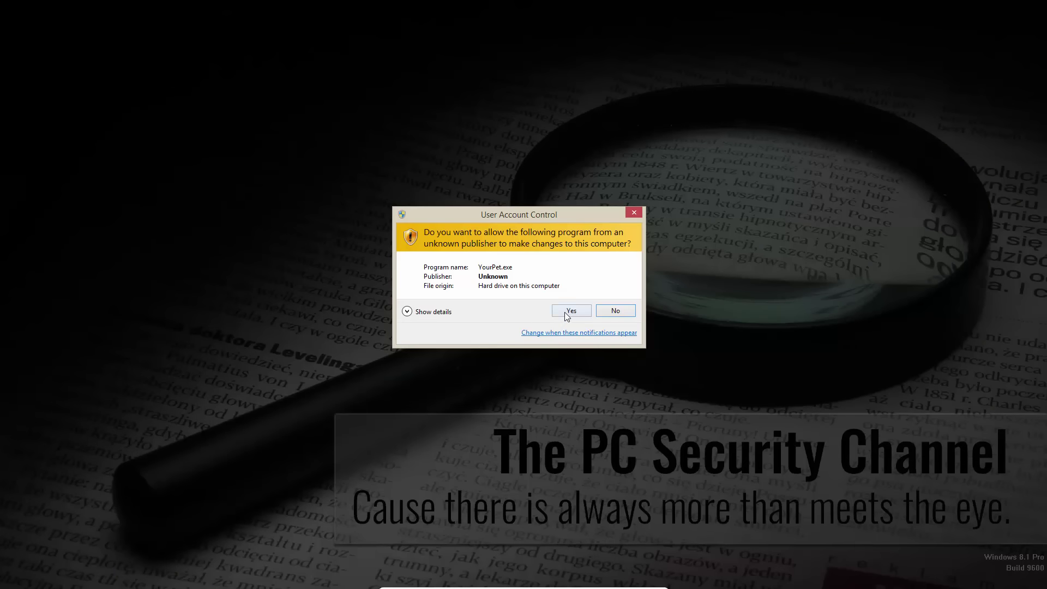
Approve the User Account Control prompt so YourPet.exe can make changes
click(565, 313)
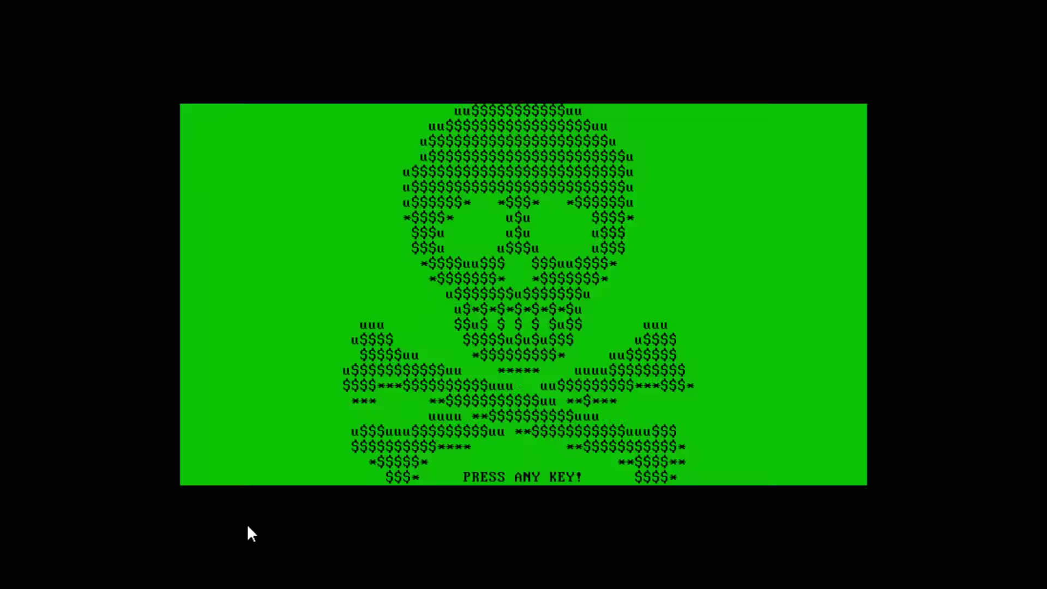
Press Enter at the skull screen to reveal the Petya ransom note
key(Return)
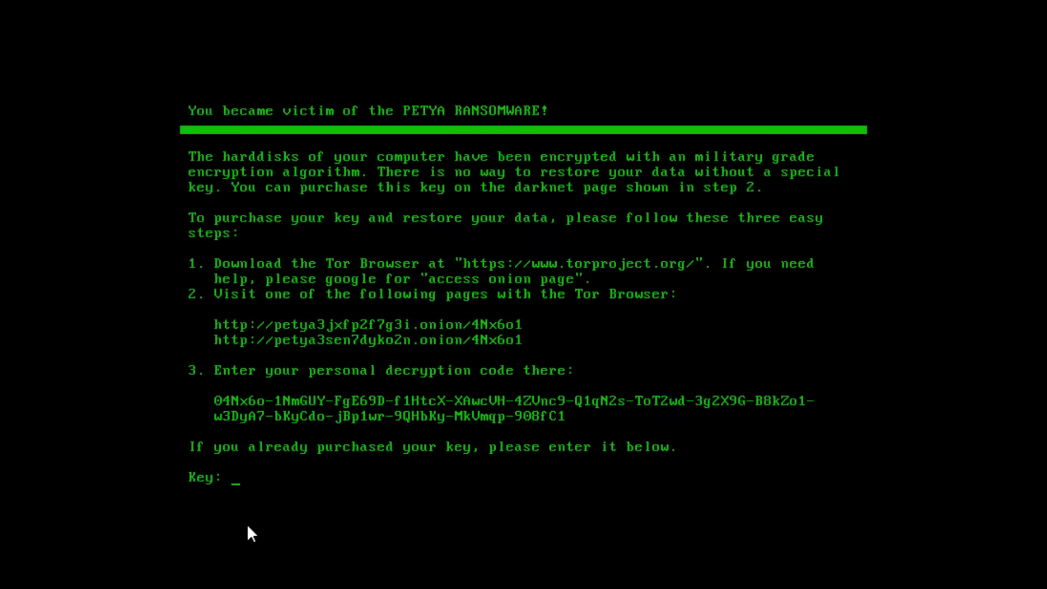